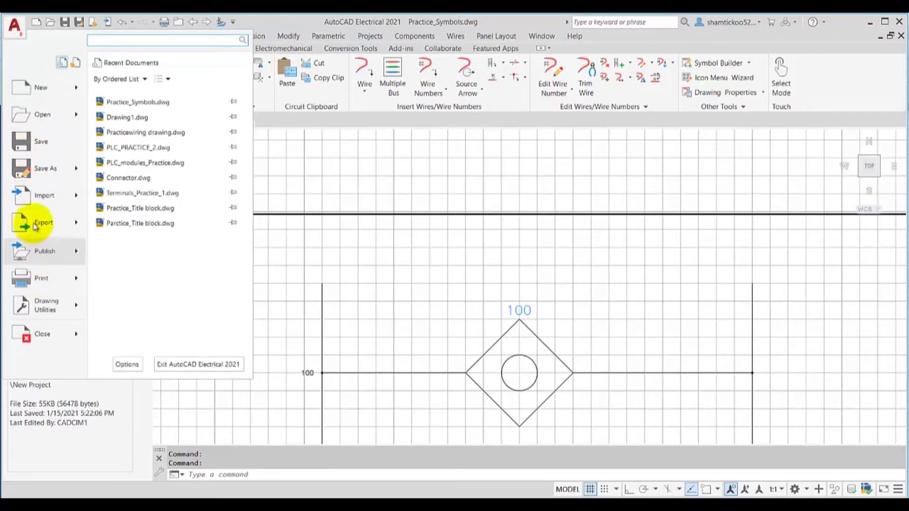
Step: Save the current drawing under the new name Practice_ICON Menu Wizard in the New Project folder
{"action": "left_click", "coordinate": [45, 169]}
{"action": "type", "text": "I"}
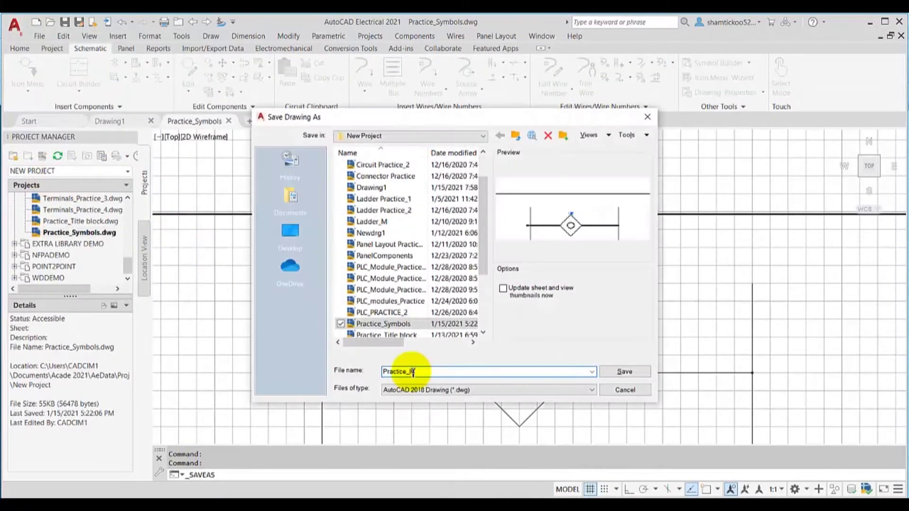
{"action": "type", "text": "CON Menu Wizard"}
{"action": "left_click", "coordinate": [615, 372]}
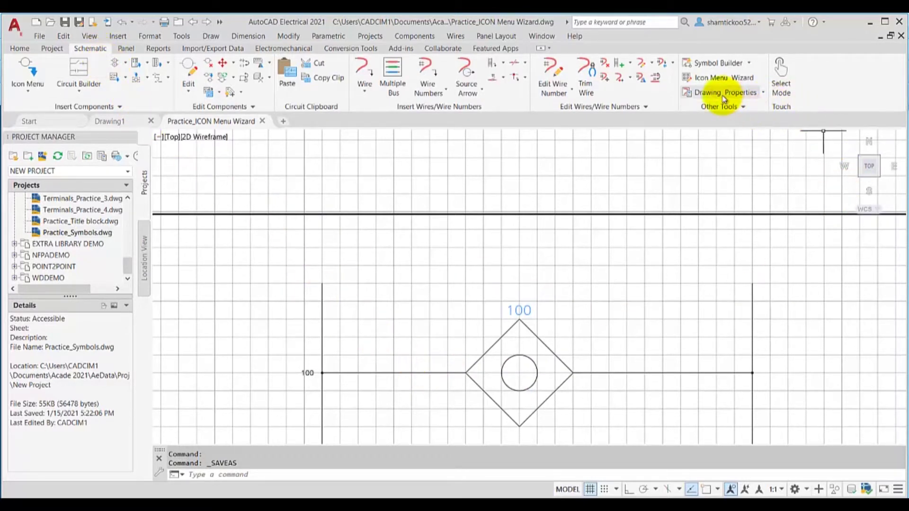
Step: Start the Icon Menu Wizard with the default schematic menu file ACE_NFPA_MENU.DAT
{"action": "left_click", "coordinate": [713, 80]}
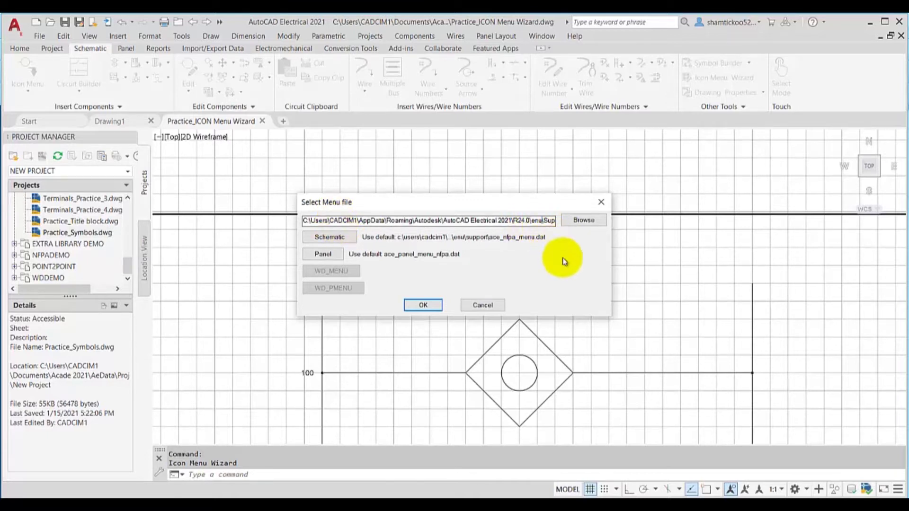
{"action": "key", "text": "End"}
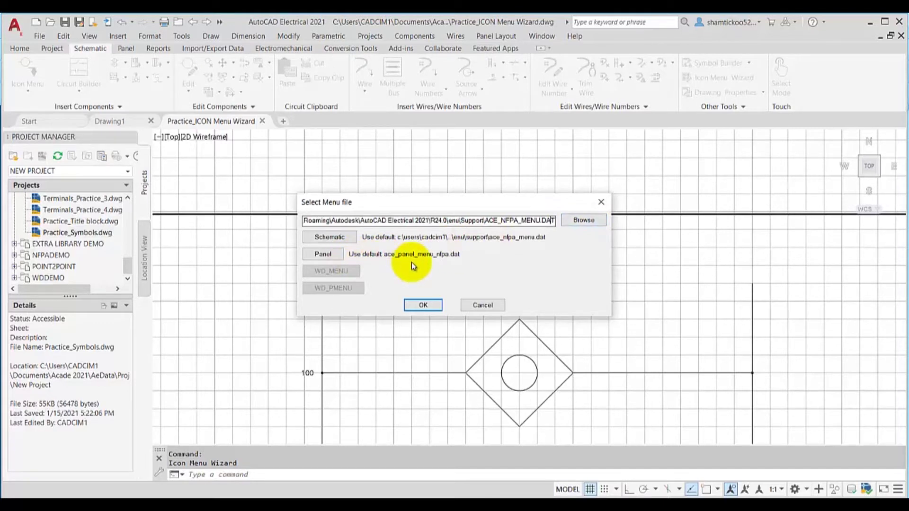
{"action": "left_click", "coordinate": [327, 254]}
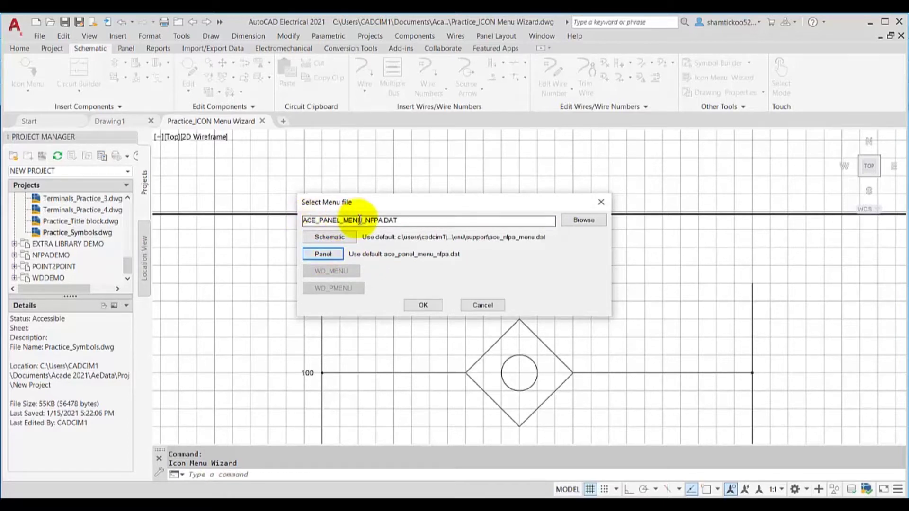
{"action": "left_click", "coordinate": [336, 237]}
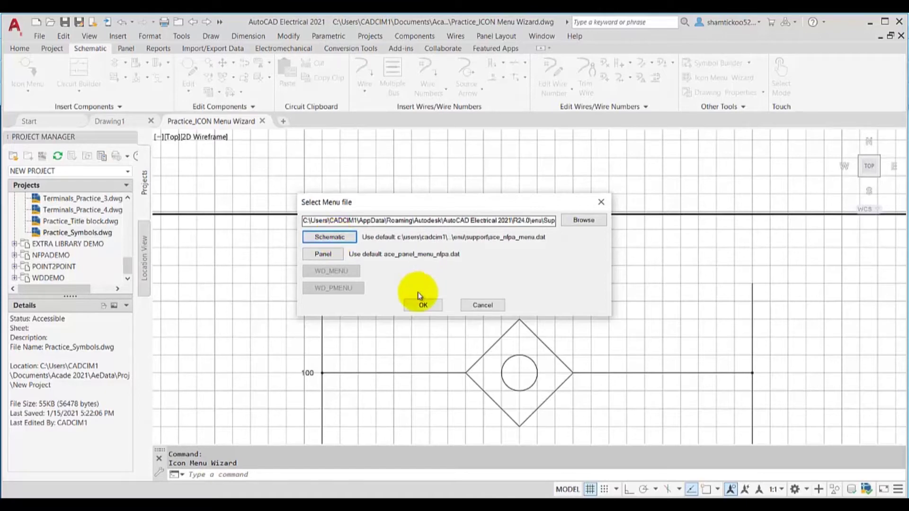
{"action": "left_click", "coordinate": [421, 306]}
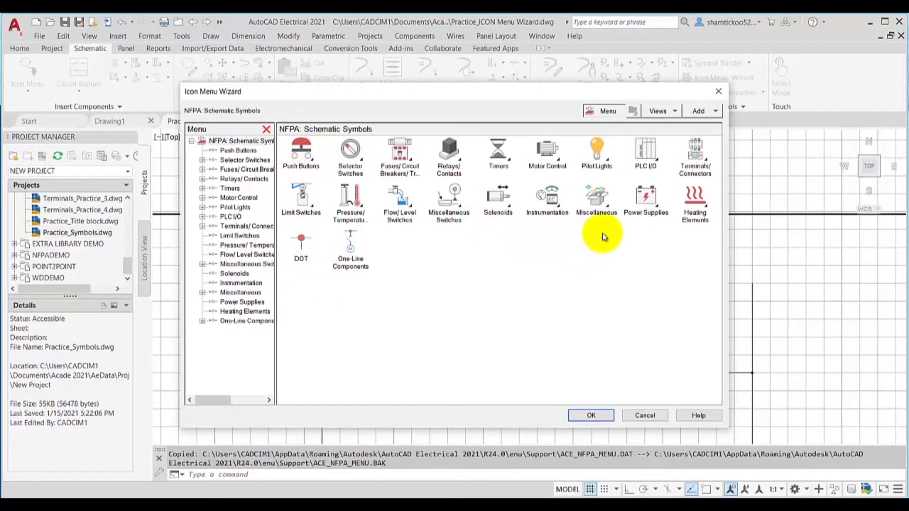
Step: Examine the settings for adding a component icon and a command icon, leaving both dialogs without adding anything
{"action": "left_click", "coordinate": [717, 113]}
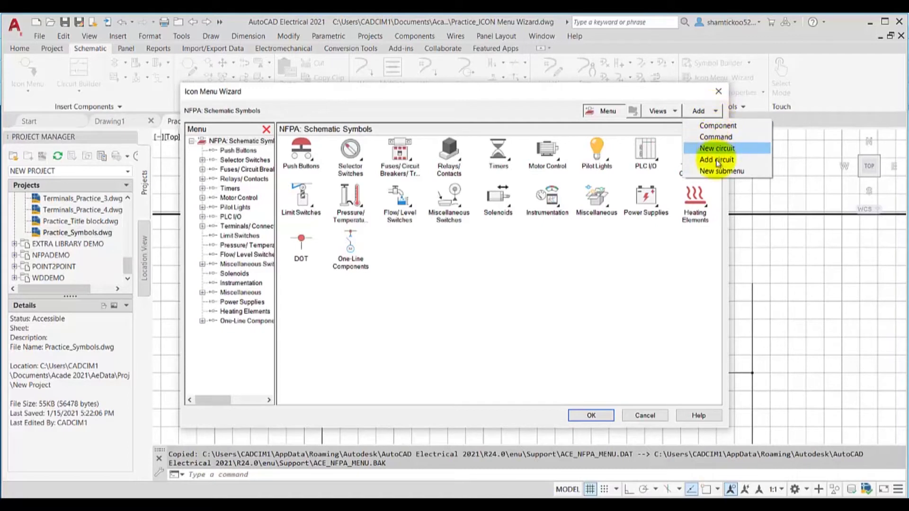
{"action": "left_click", "coordinate": [717, 126]}
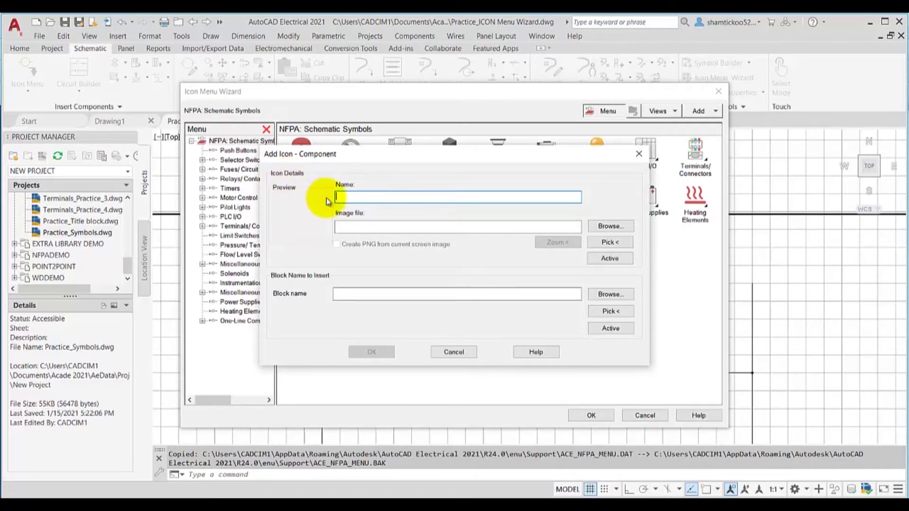
{"action": "left_click", "coordinate": [355, 229]}
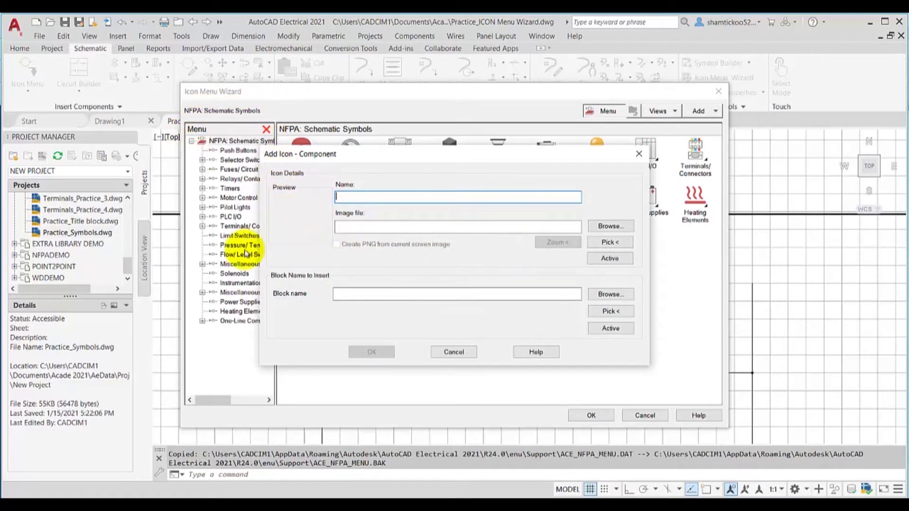
{"action": "key", "text": "Escape"}
{"action": "left_click", "coordinate": [715, 116]}
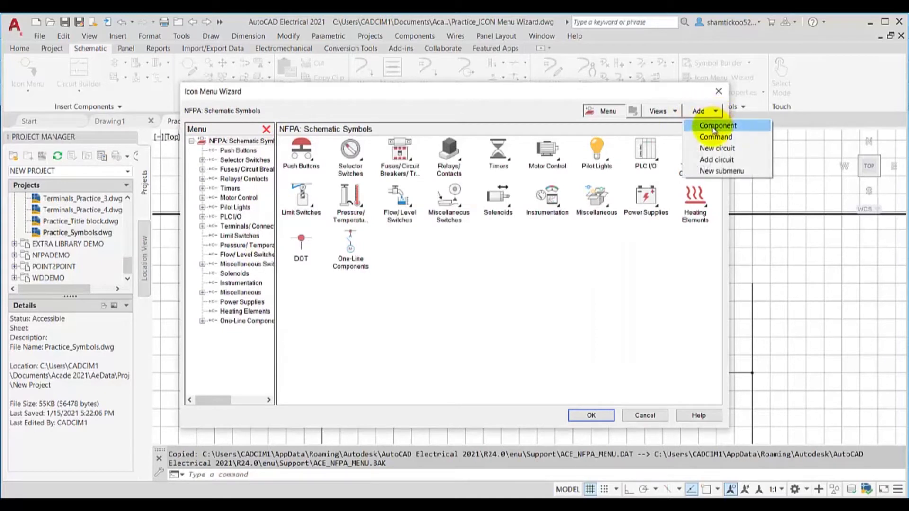
{"action": "left_click", "coordinate": [705, 124]}
{"action": "left_click", "coordinate": [715, 113]}
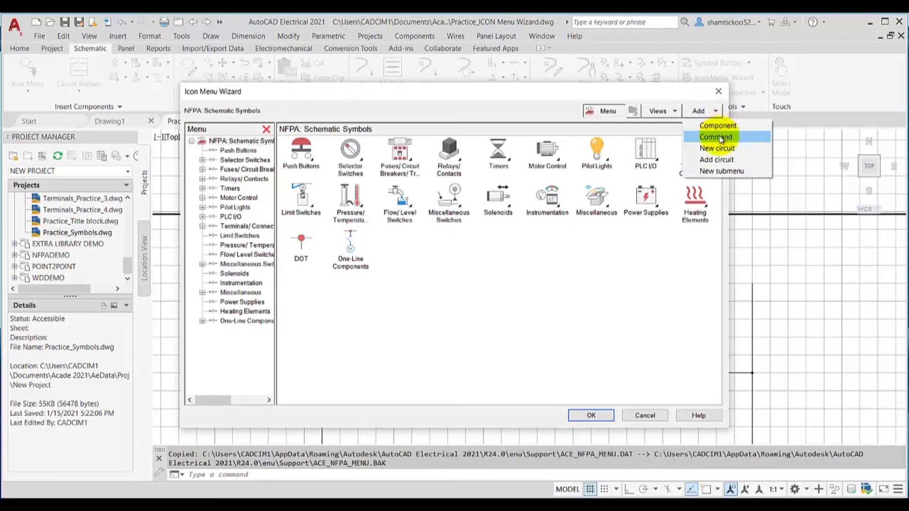
{"action": "left_click", "coordinate": [720, 138]}
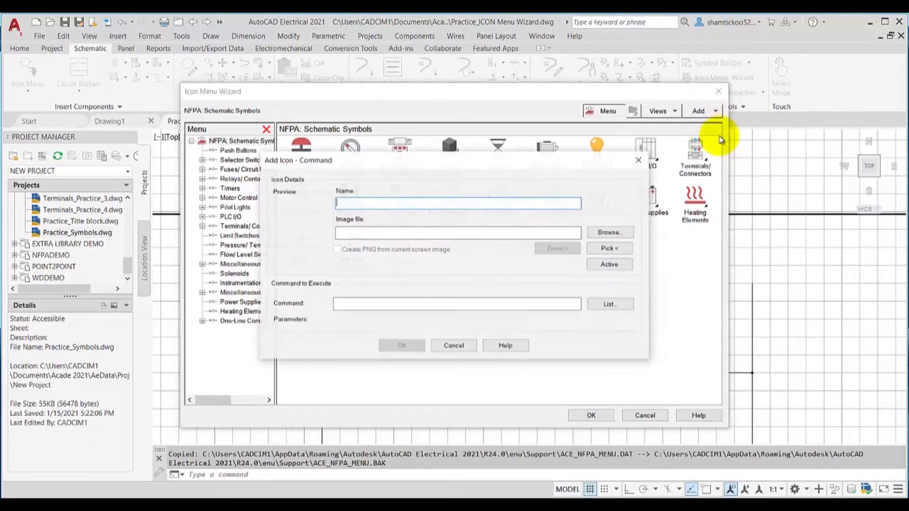
{"action": "left_click", "coordinate": [453, 346]}
Step: Examine the settings for creating a new circuit and a new submenu, leaving both dialogs without creating anything
{"action": "left_click", "coordinate": [703, 112]}
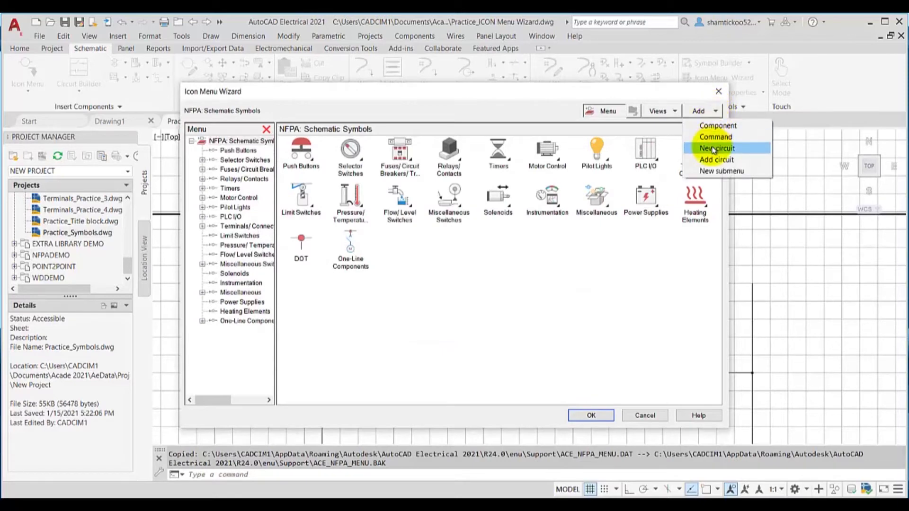
{"action": "left_click", "coordinate": [716, 148]}
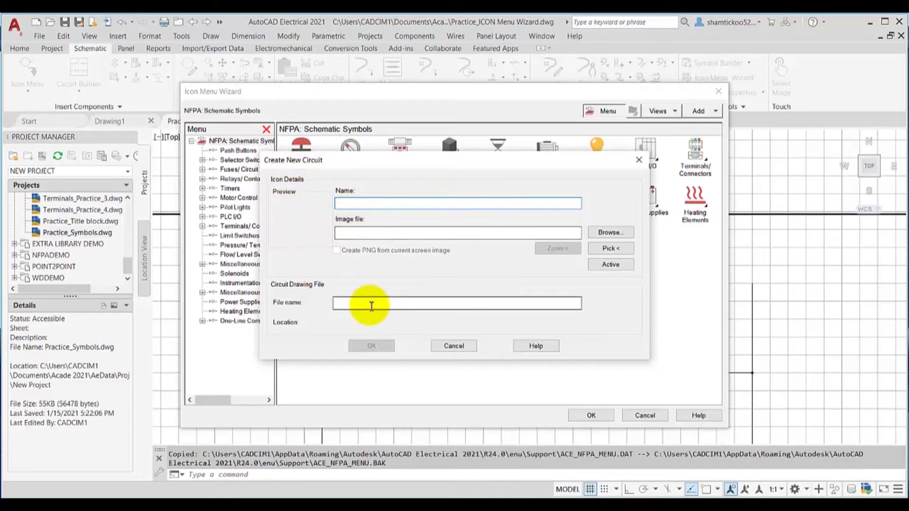
{"action": "left_click", "coordinate": [448, 347]}
{"action": "left_click", "coordinate": [704, 112]}
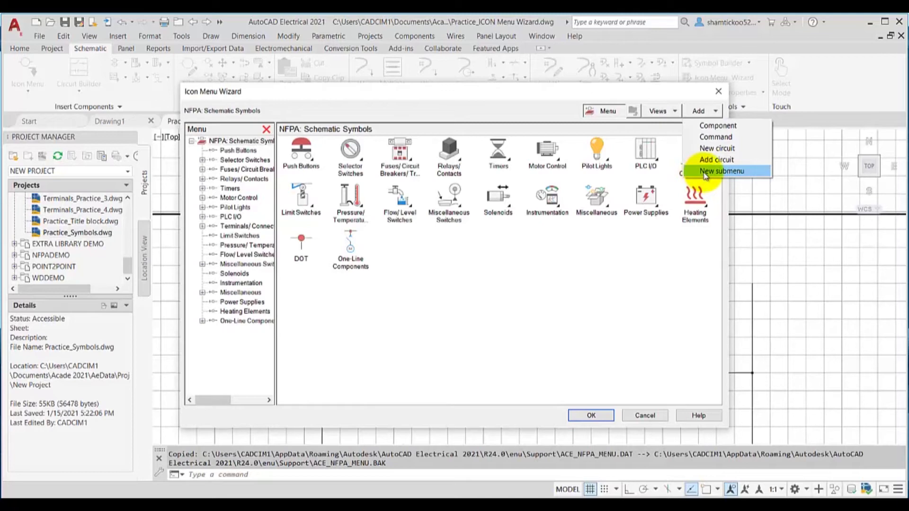
{"action": "left_click", "coordinate": [705, 172]}
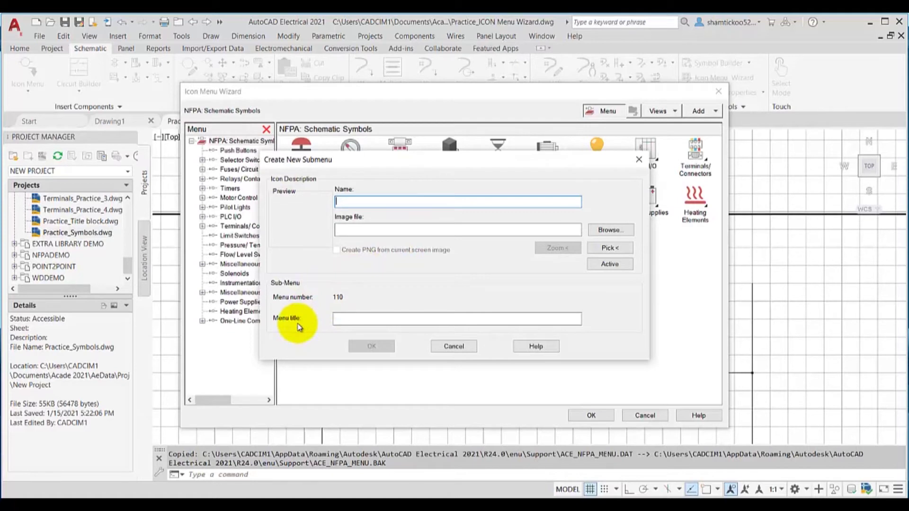
{"action": "left_click", "coordinate": [454, 346]}
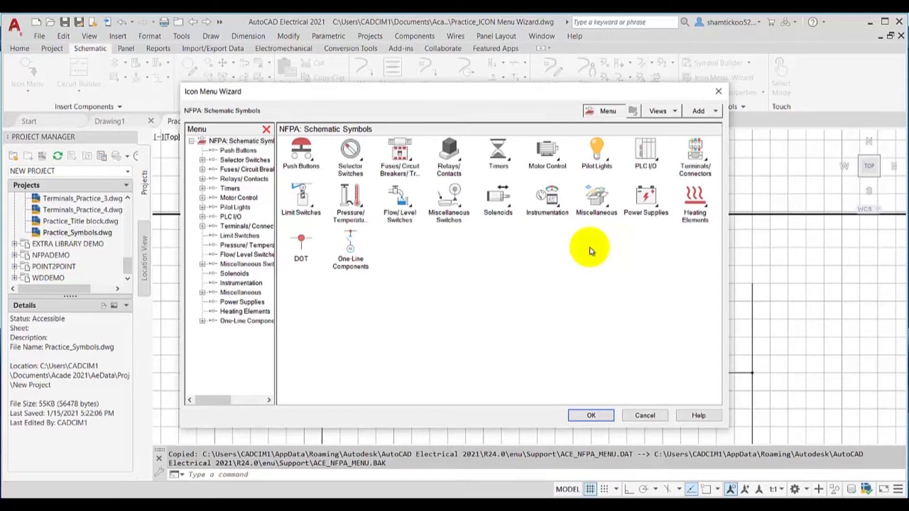
Step: Begin a new component icon named Symbol01 and take its image from the diamond-shaped symbol in the drawing
{"action": "left_click", "coordinate": [705, 111]}
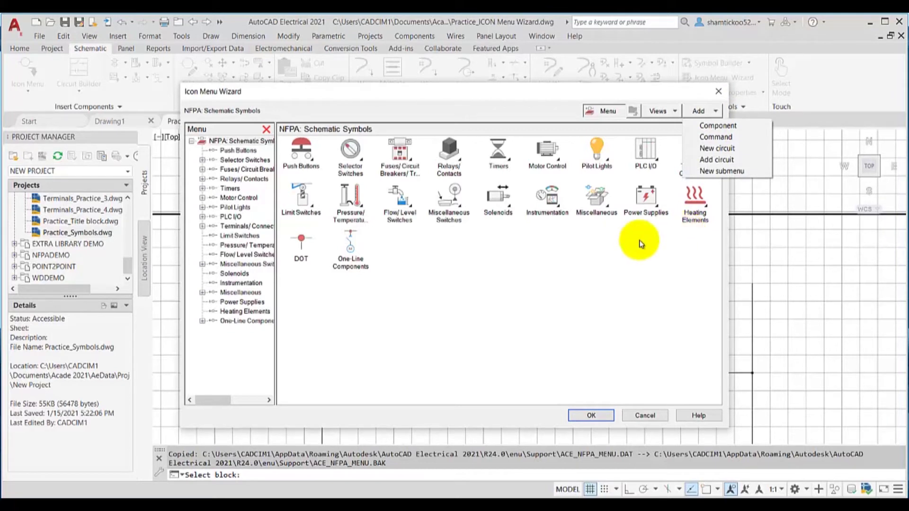
{"action": "left_click", "coordinate": [724, 126]}
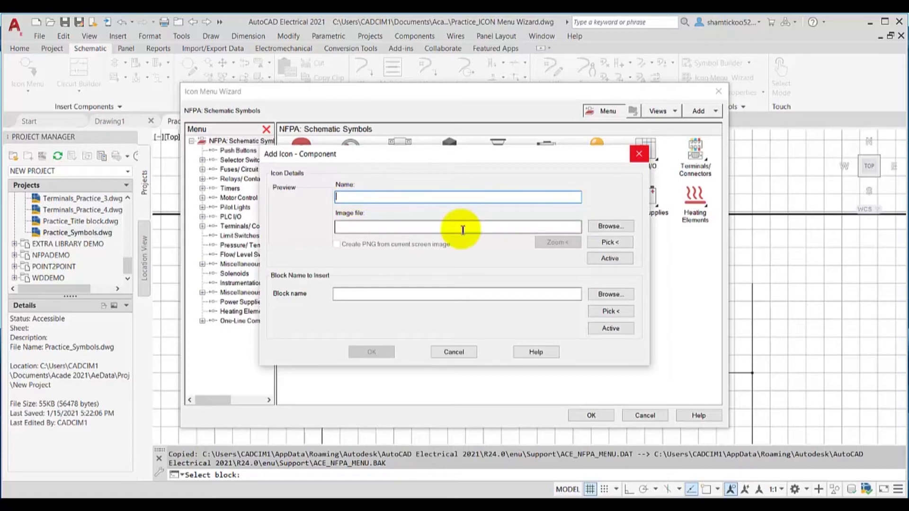
{"action": "type", "text": "Symbol01"}
{"action": "left_click", "coordinate": [482, 229]}
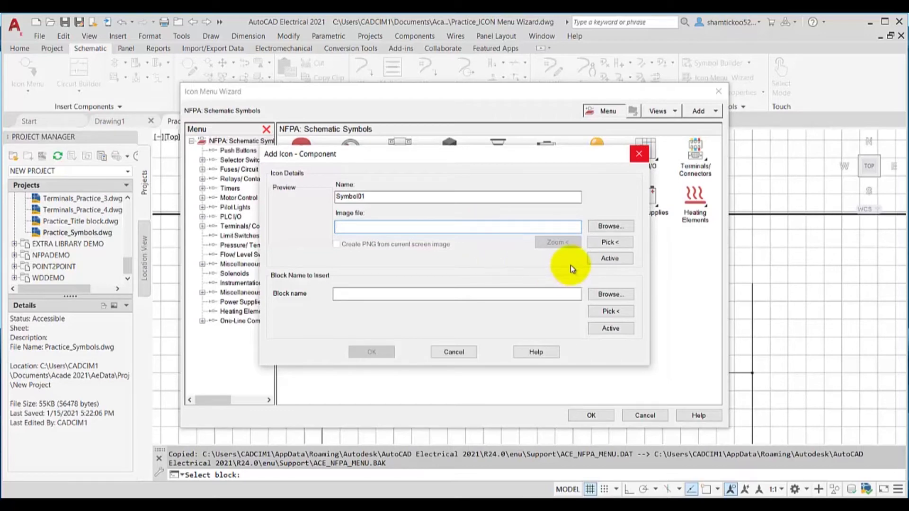
{"action": "left_click", "coordinate": [606, 244]}
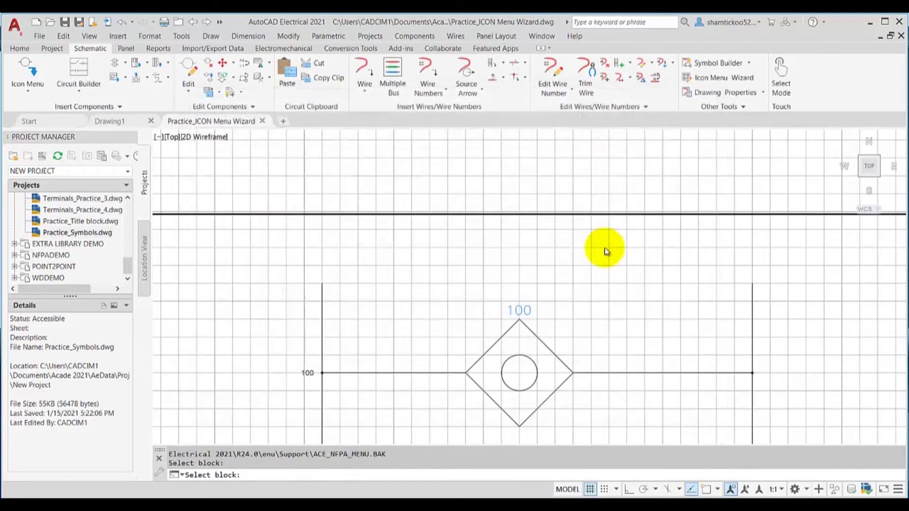
{"action": "left_click", "coordinate": [542, 346]}
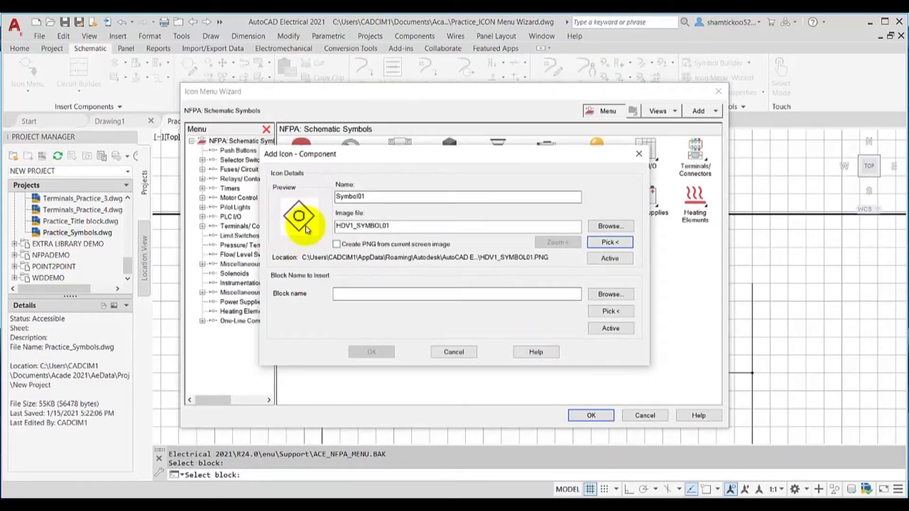
{"action": "left_click", "coordinate": [348, 227]}
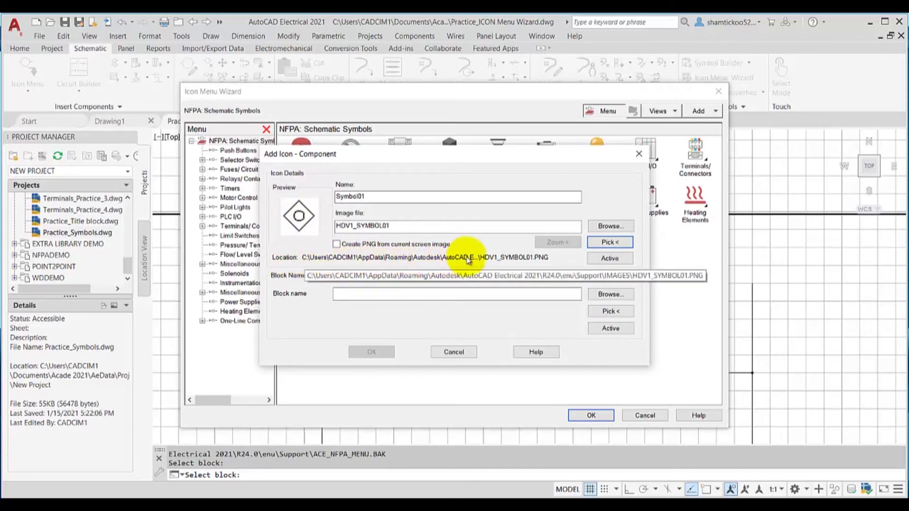
Step: Assign HDV1_SYMBOL01.dwg from the NFPA library as the icon's block to insert, and save the icon to the schematic menu
{"action": "left_click", "coordinate": [344, 294]}
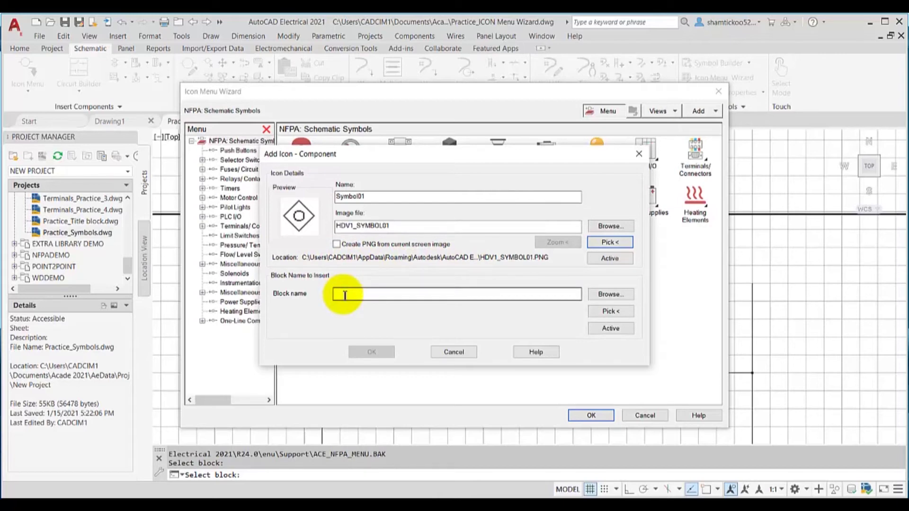
{"action": "left_click", "coordinate": [612, 294]}
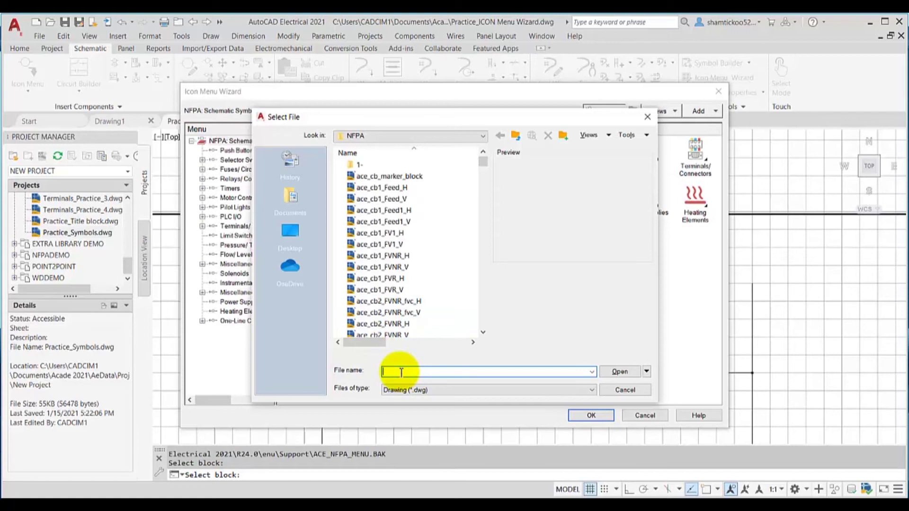
{"action": "type", "text": "HDV1"}
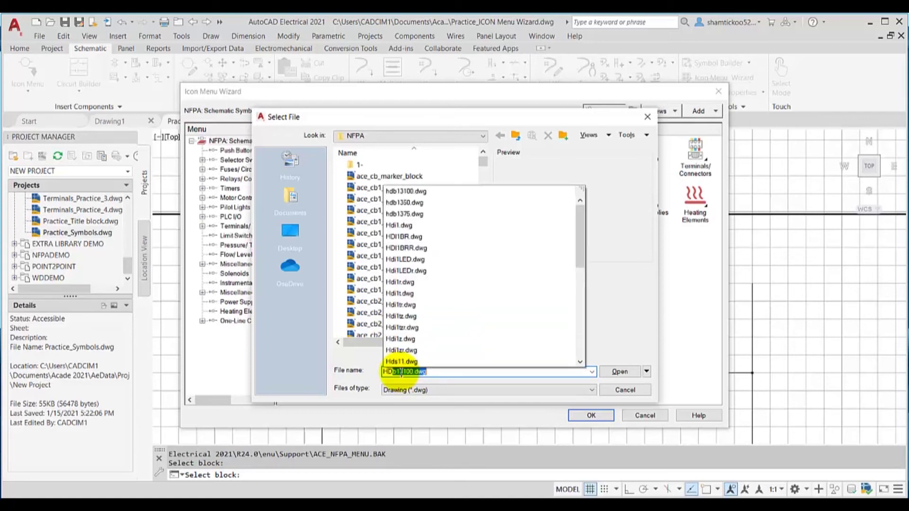
{"action": "type", "text": "_S"}
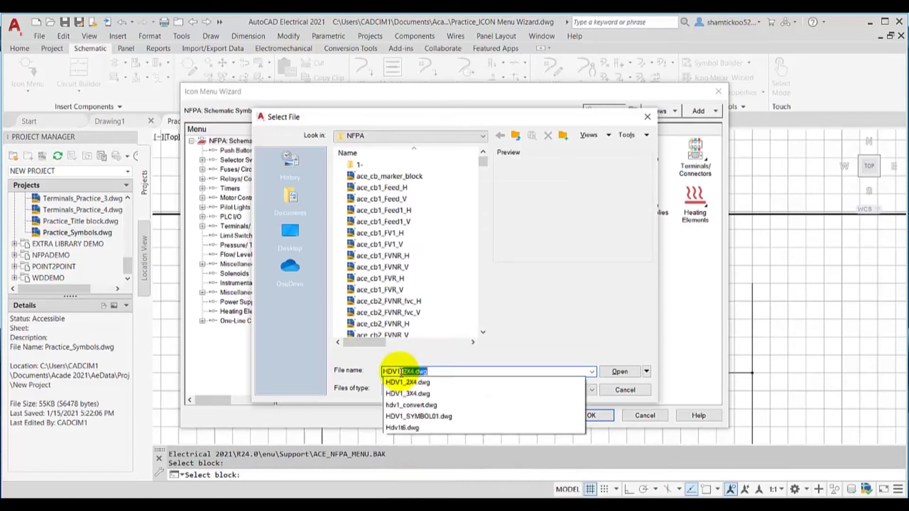
{"action": "type", "text": "YMBOL"}
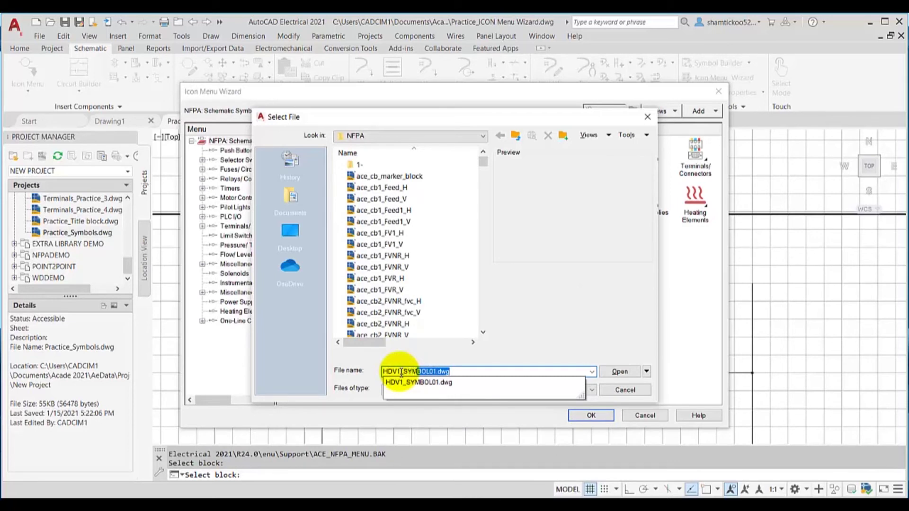
{"action": "type", "text": "01"}
{"action": "left_click", "coordinate": [624, 372]}
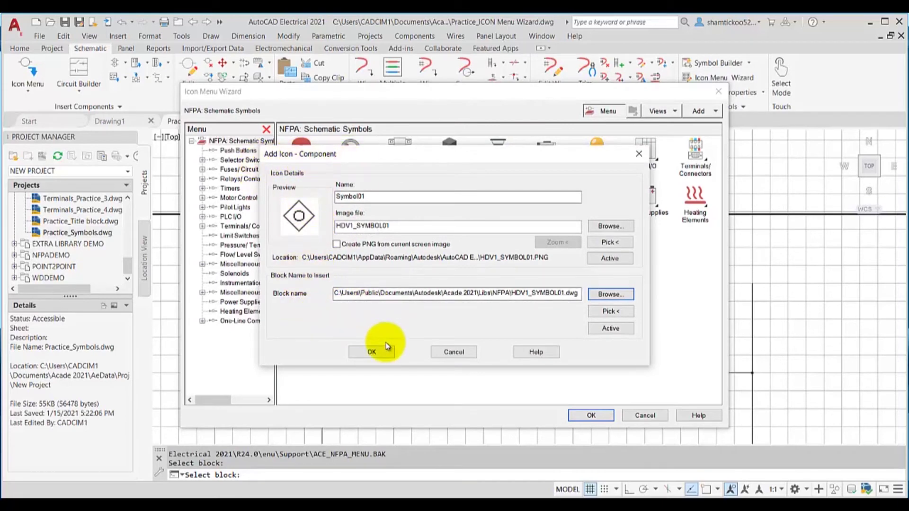
{"action": "left_click", "coordinate": [372, 353]}
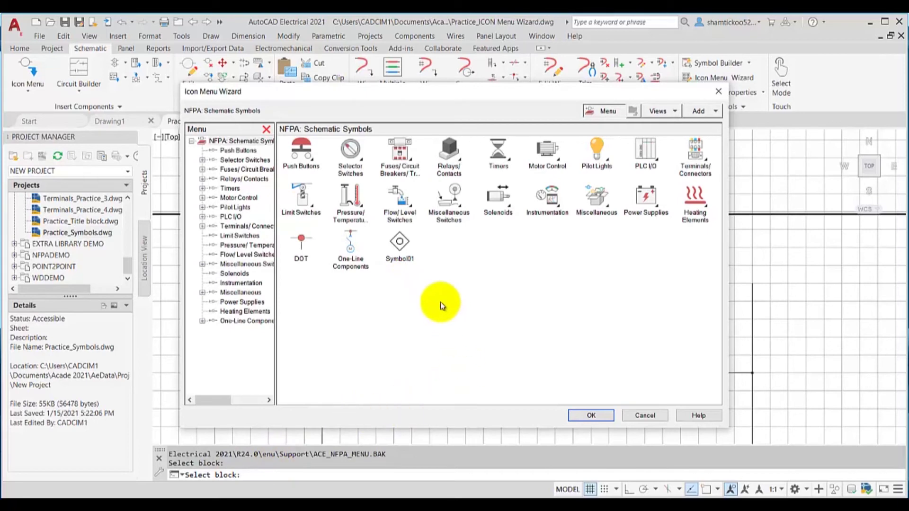
{"action": "left_click", "coordinate": [579, 416]}
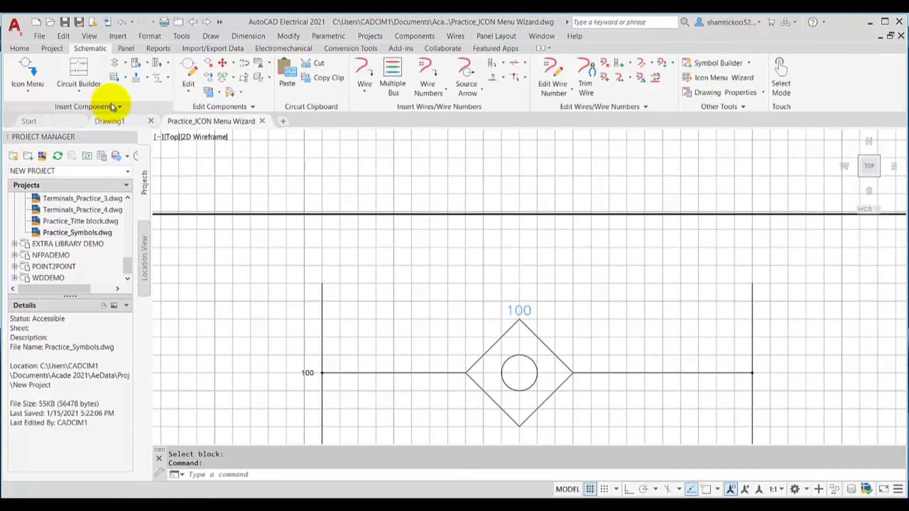
Step: Insert the Symbol01 component from the NFPA schematic icon menu onto the middle of ladder rung 103, accepting the default component data
{"action": "left_click", "coordinate": [27, 94]}
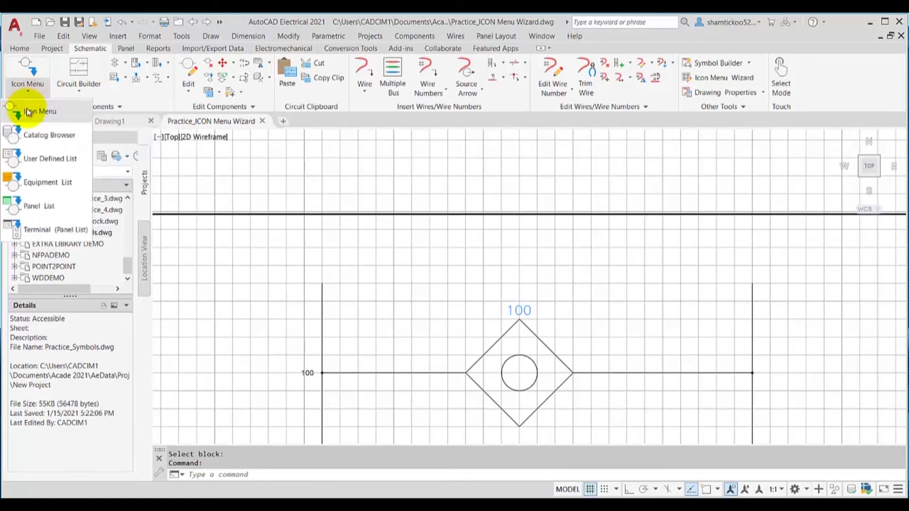
{"action": "left_click", "coordinate": [27, 109]}
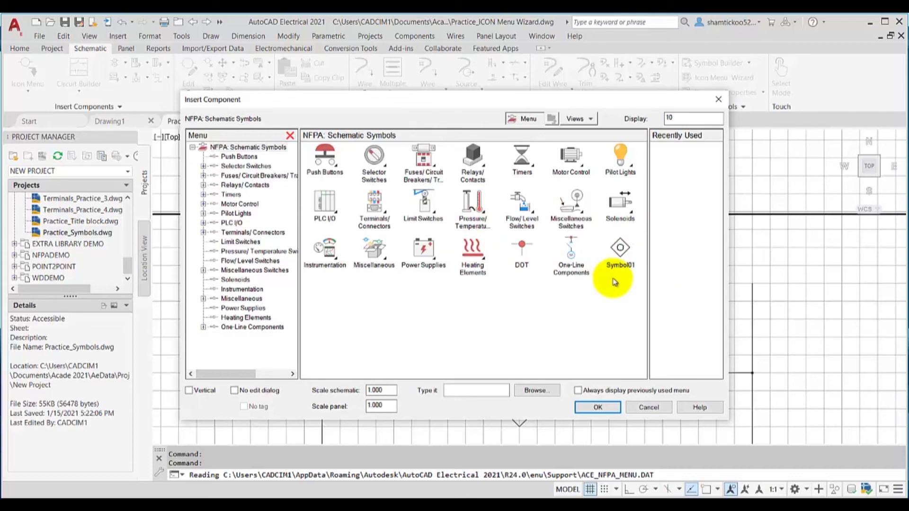
{"action": "left_click", "coordinate": [621, 250]}
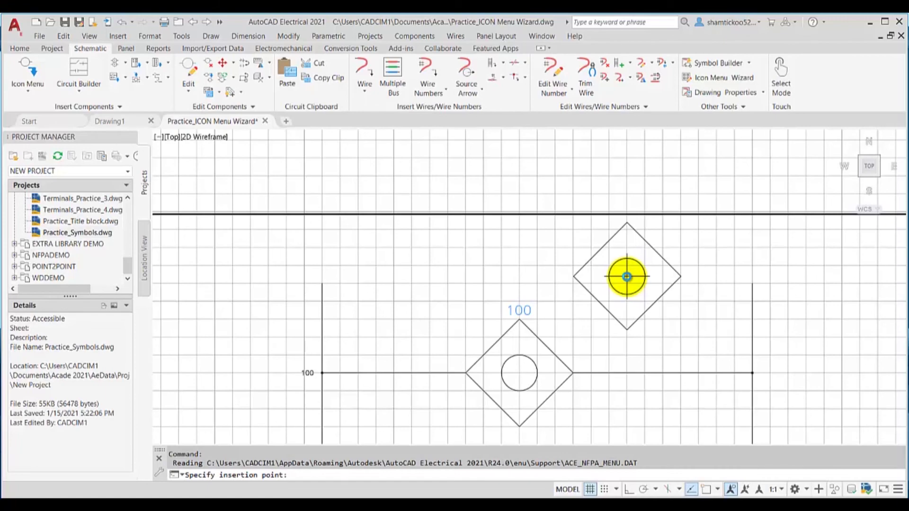
{"action": "scroll", "coordinate": [626, 277], "scroll_direction": "down", "scroll_amount": 5}
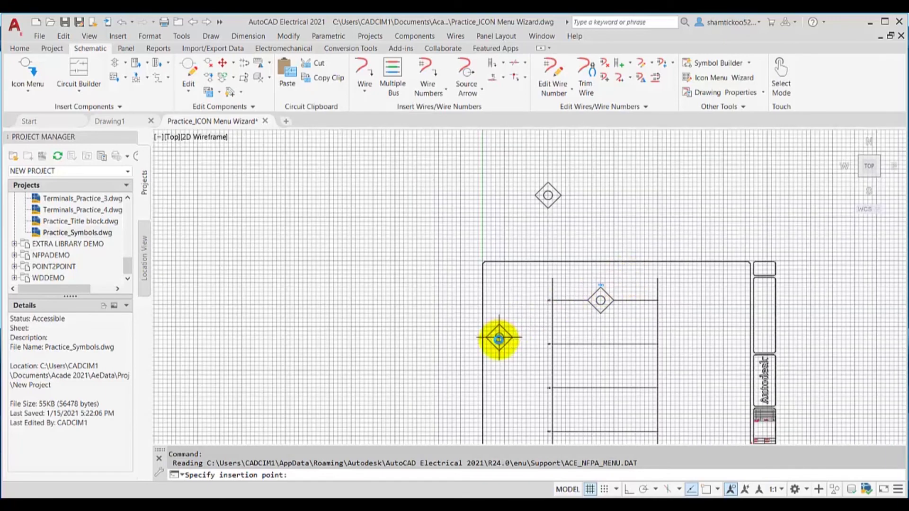
{"action": "middle_click_drag", "start_coordinate": [611, 381], "coordinate": [487, 269]}
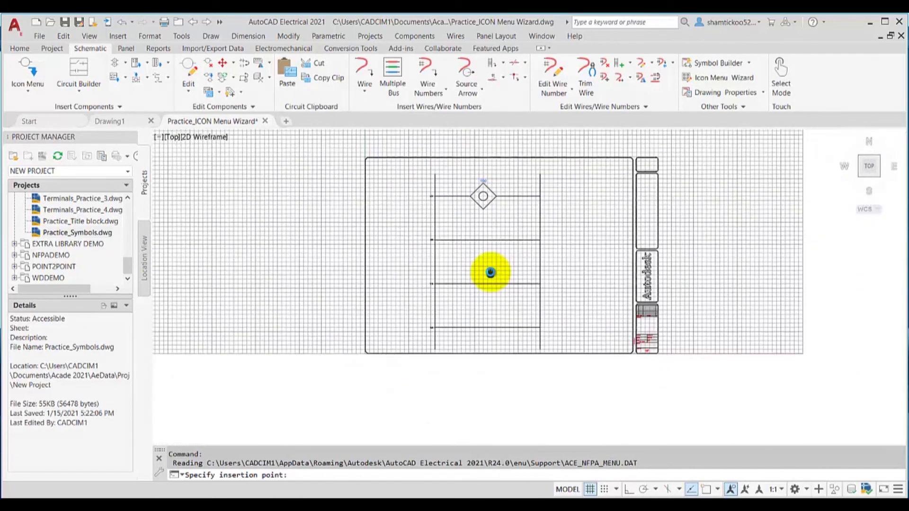
{"action": "scroll", "coordinate": [484, 322], "scroll_direction": "up", "scroll_amount": 4}
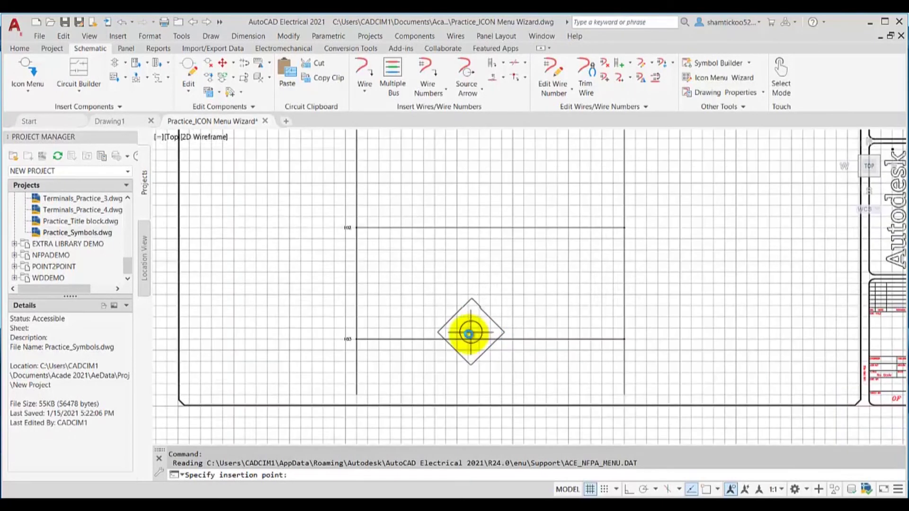
{"action": "scroll", "coordinate": [469, 338], "scroll_direction": "up", "scroll_amount": 3}
{"action": "scroll", "coordinate": [471, 337], "scroll_direction": "up", "scroll_amount": 4}
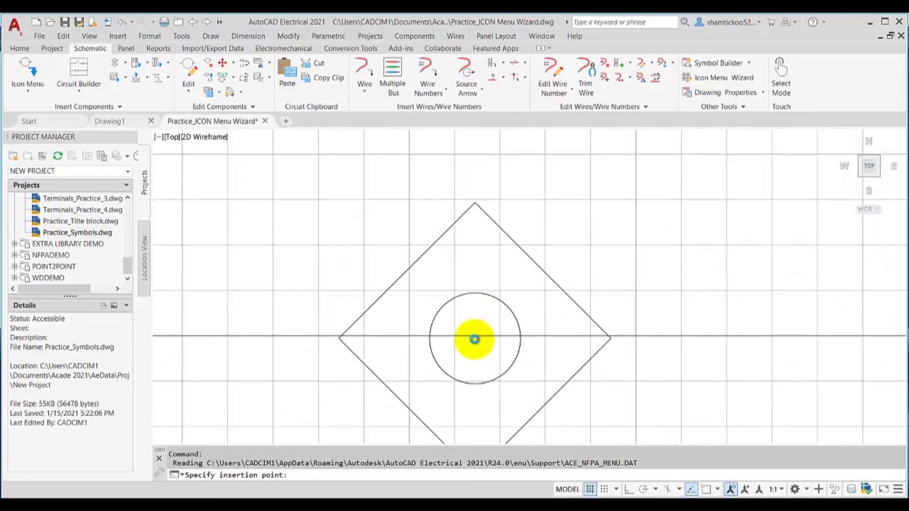
{"action": "left_click", "coordinate": [489, 336]}
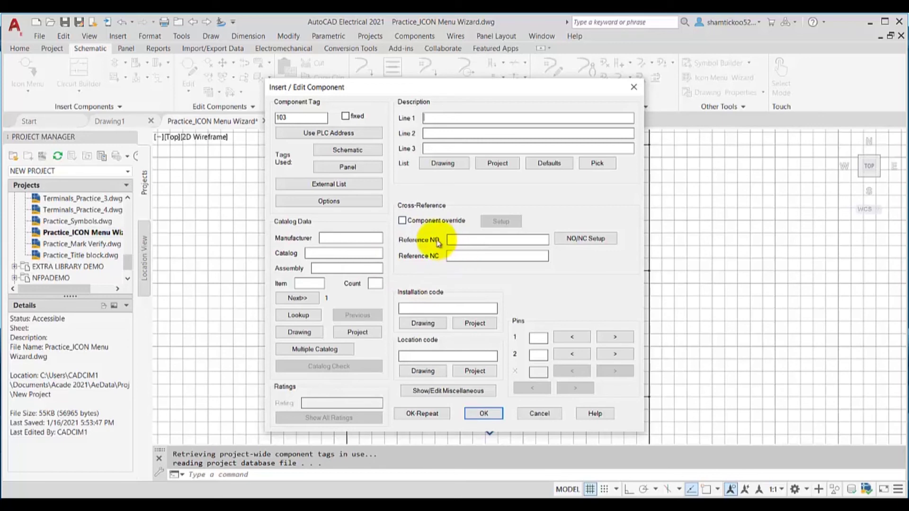
{"action": "left_click", "coordinate": [483, 414]}
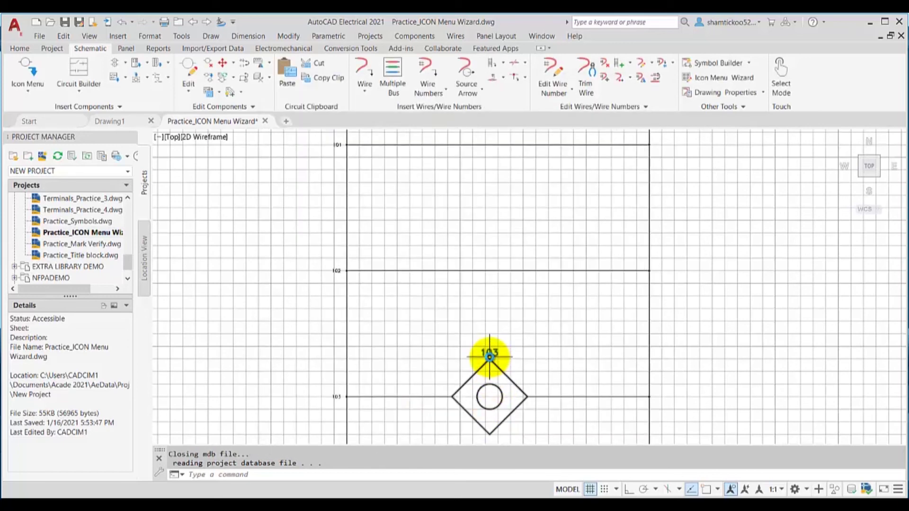